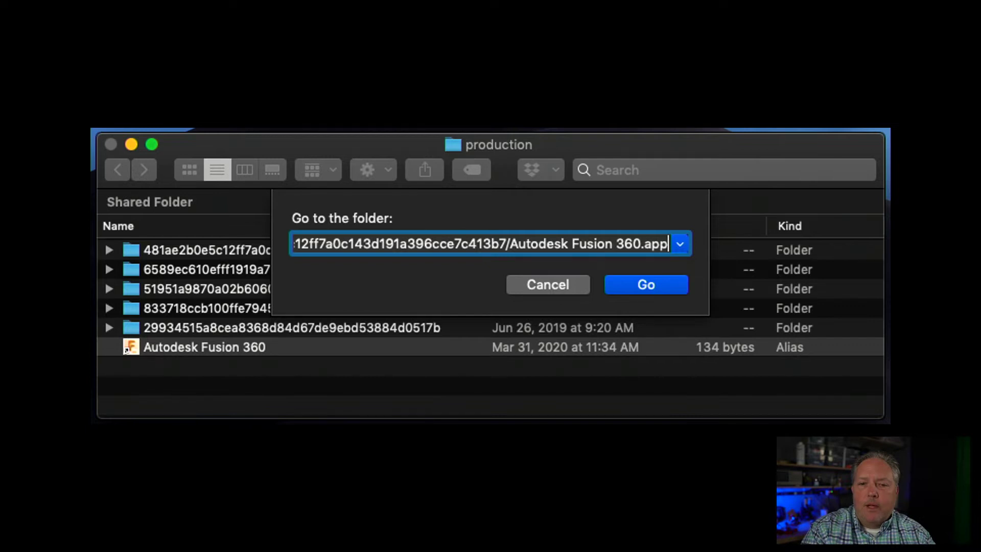
# - Open the Fusion 360 app's package contents and browse to its ThreadData folder
pyautogui.press('Return')
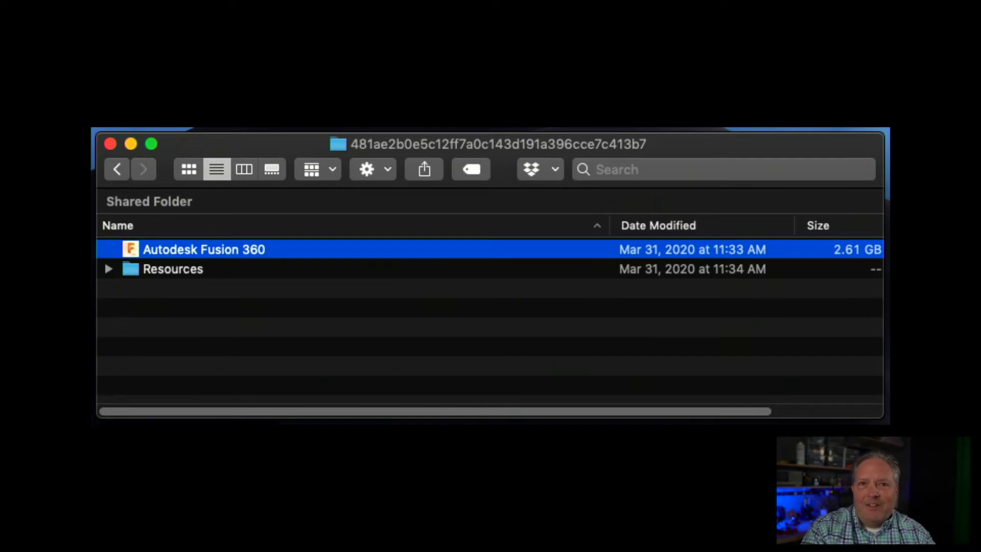
pyautogui.rightClick(239, 251)
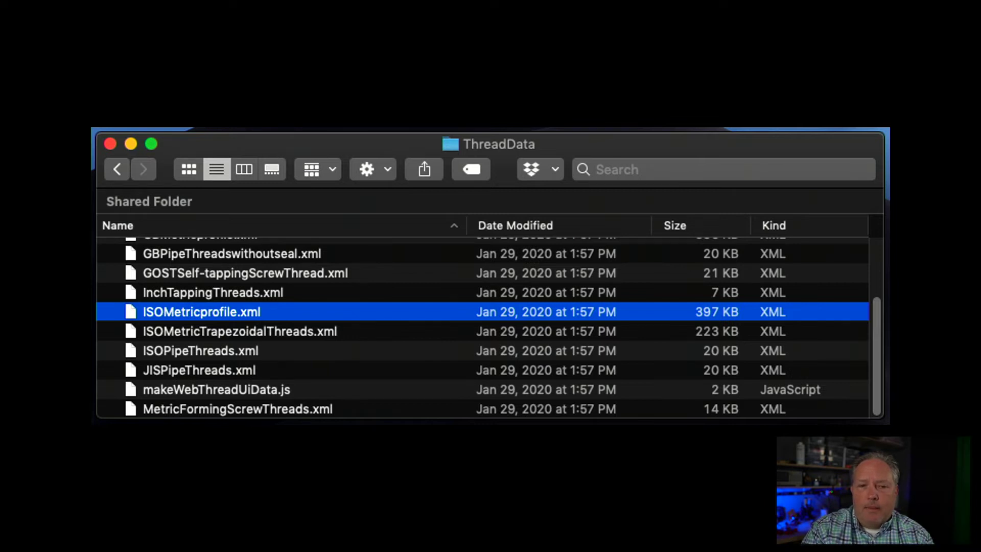
# - Duplicate ISOMetricprofile.xml as ISOMetricprofile copy.xml and open it in the text editor
pyautogui.press('super+d')
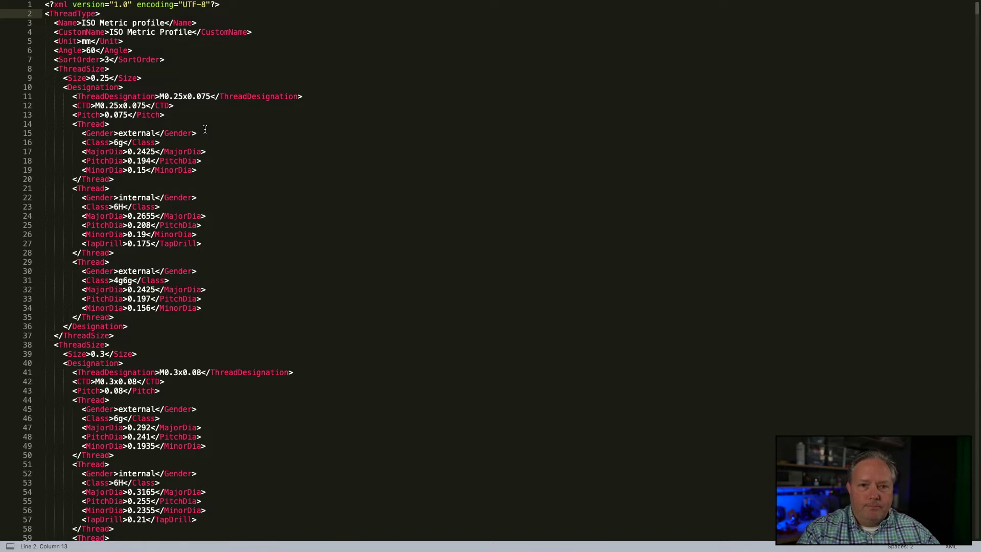
# - Trim the XML copy to one ThreadSize with a single external 6g thread, then show the slideshow
pyautogui.press('super+shift+z')
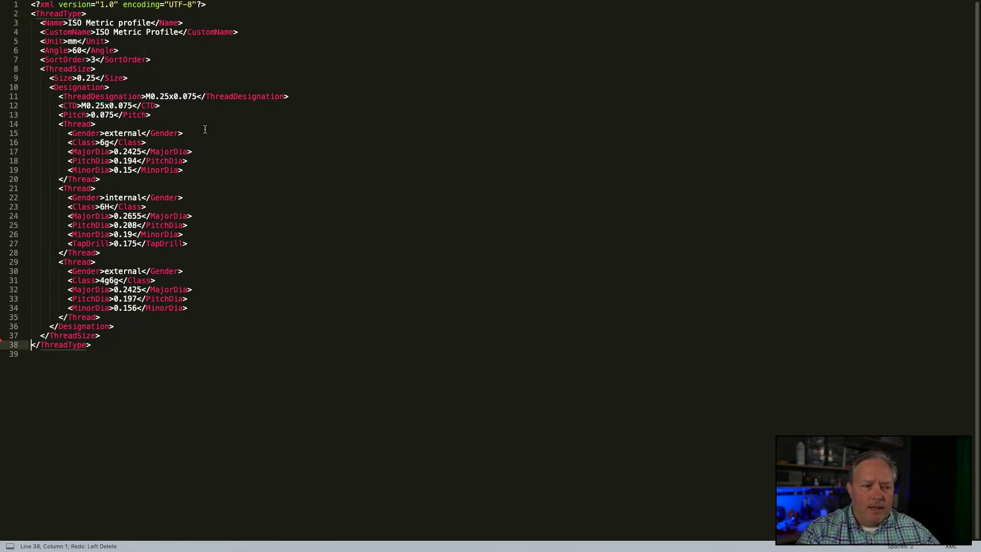
pyautogui.moveTo(132, 333); pyautogui.dragTo(32, 69)
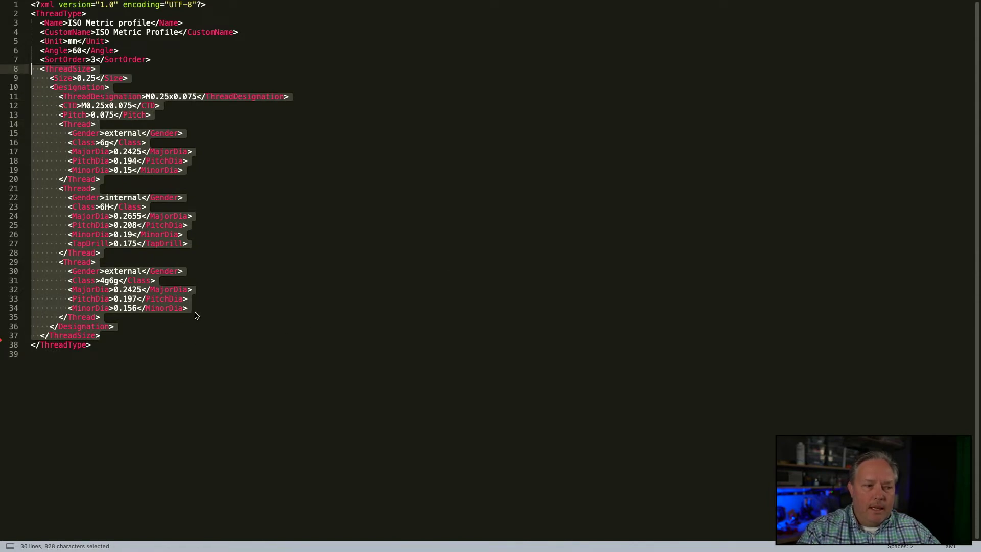
pyautogui.moveTo(209, 309); pyautogui.dragTo(22, 162)
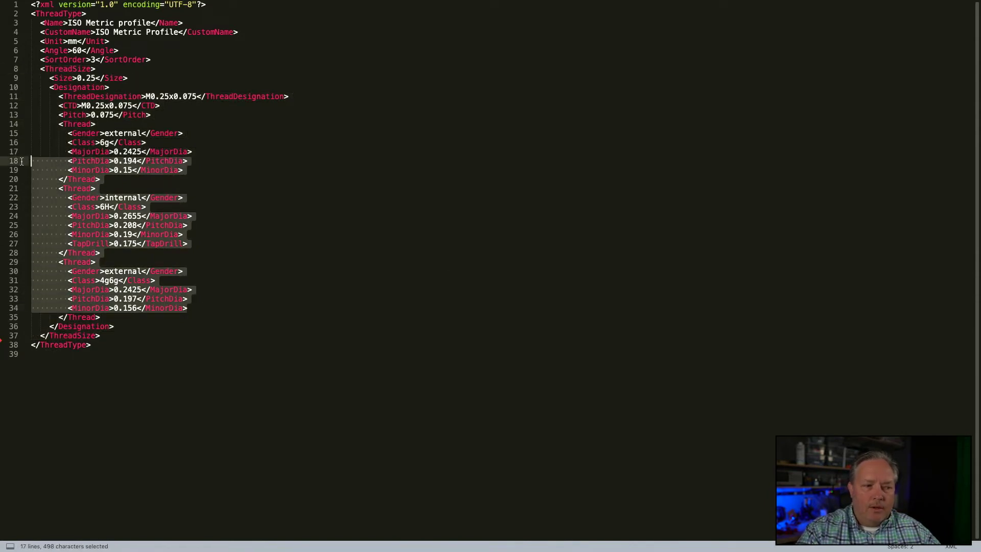
pyautogui.click(299, 243)
pyautogui.press('super+z')
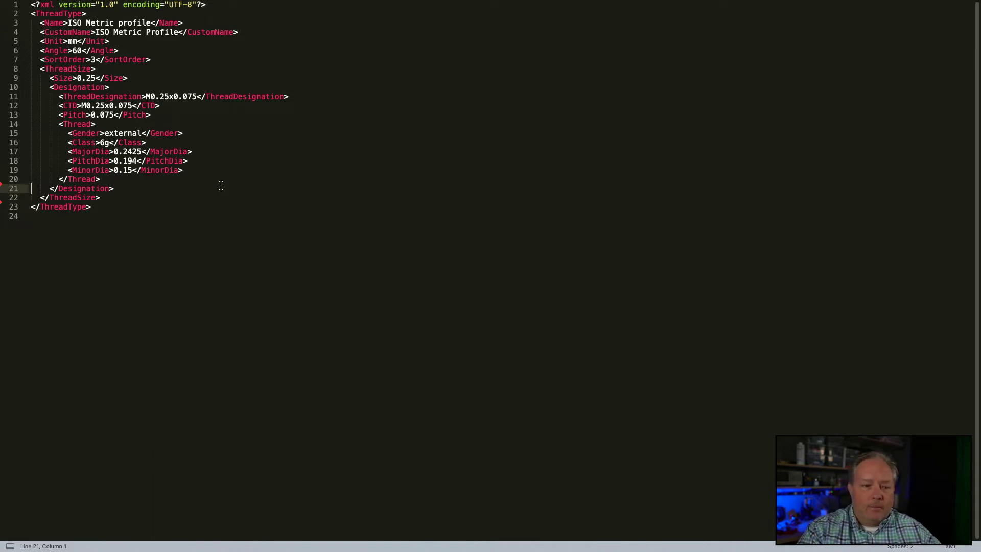
pyautogui.press('super+Tab')
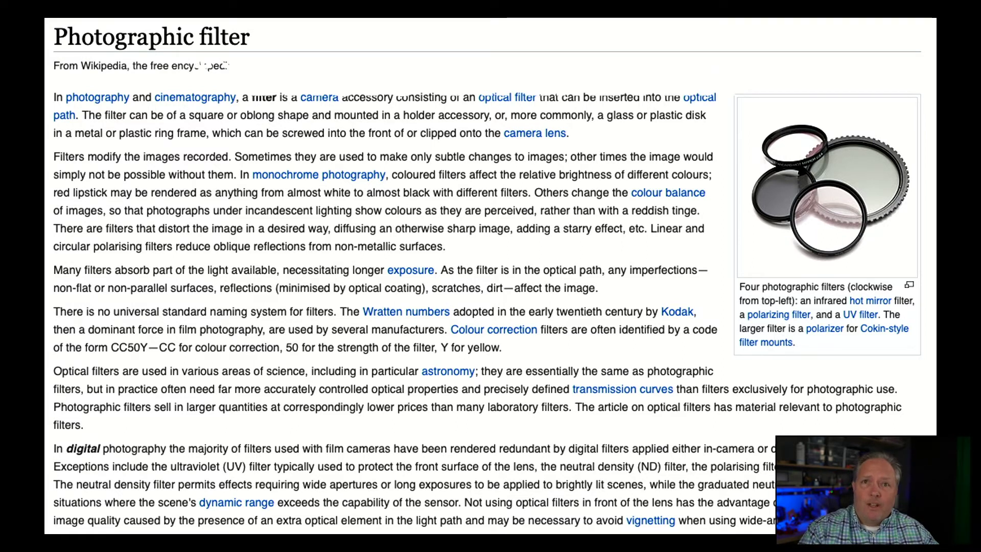
# - Advance past the filter sizes slide to the ISO thread basic profile slide
pyautogui.press('Right')
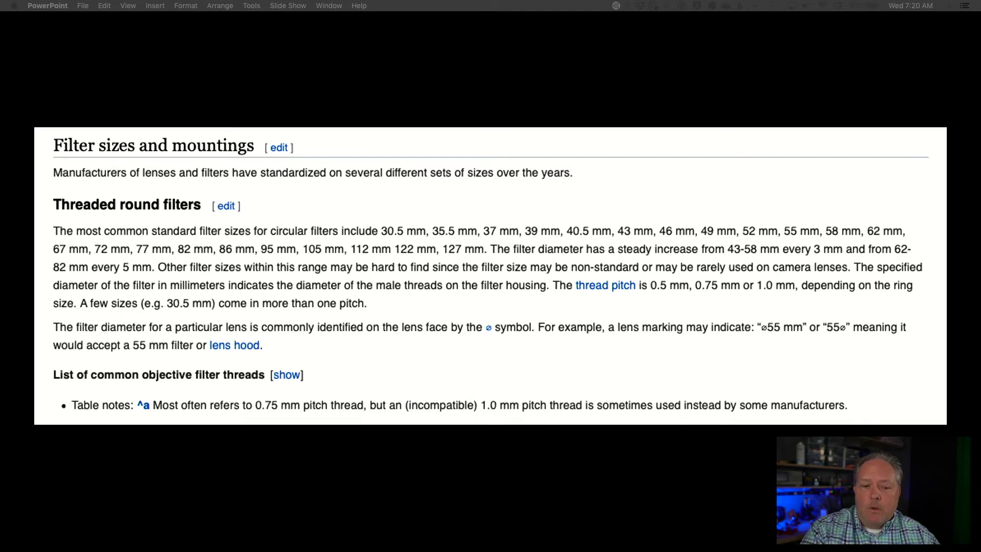
pyautogui.click(848, 308)
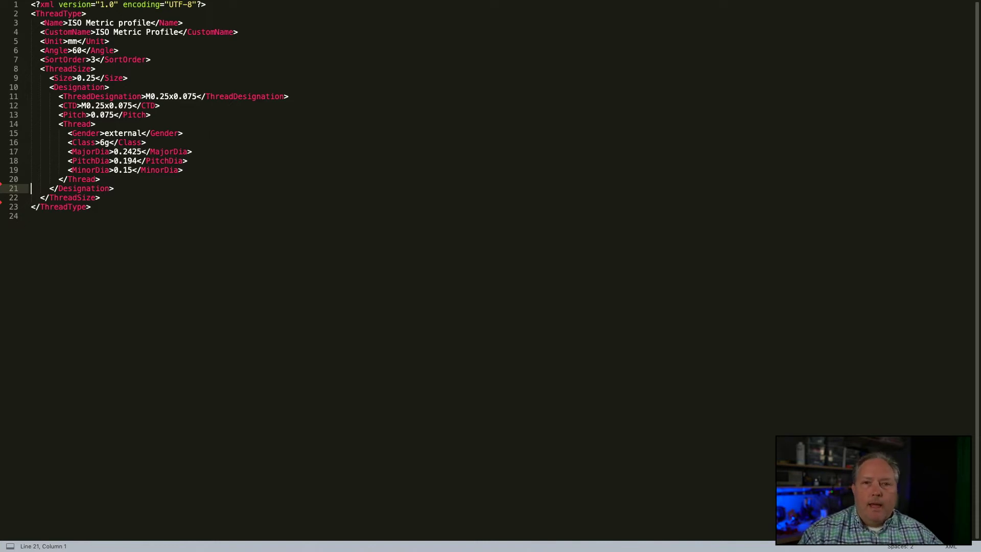
# - Define M67x0.75 in the XML: size 67, pitch 0.75, MajorDia 66.838, PitchDia 66.414, name ISO Metric Camera
pyautogui.press('super+z')
pyautogui.press('super+z')
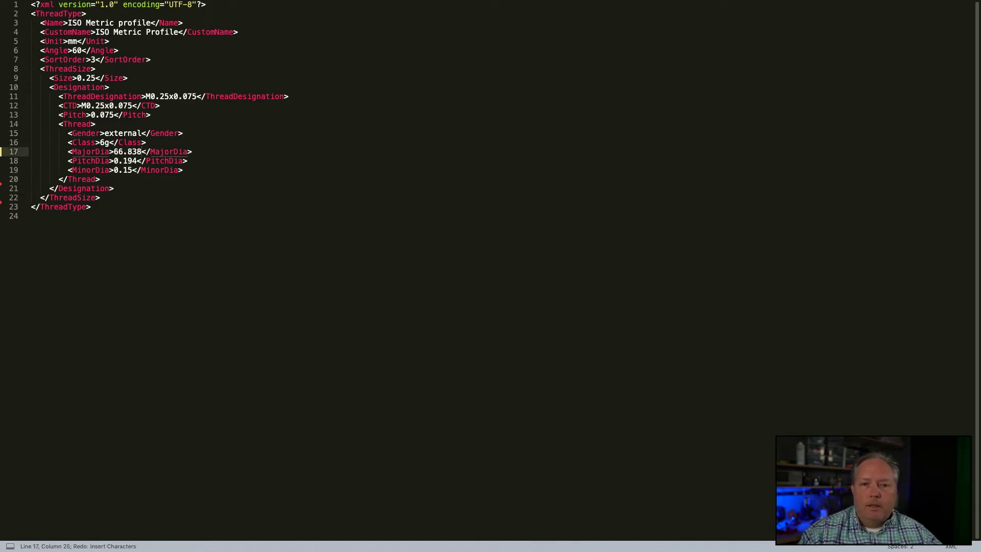
pyautogui.press('super+z')
pyautogui.press('super+z')
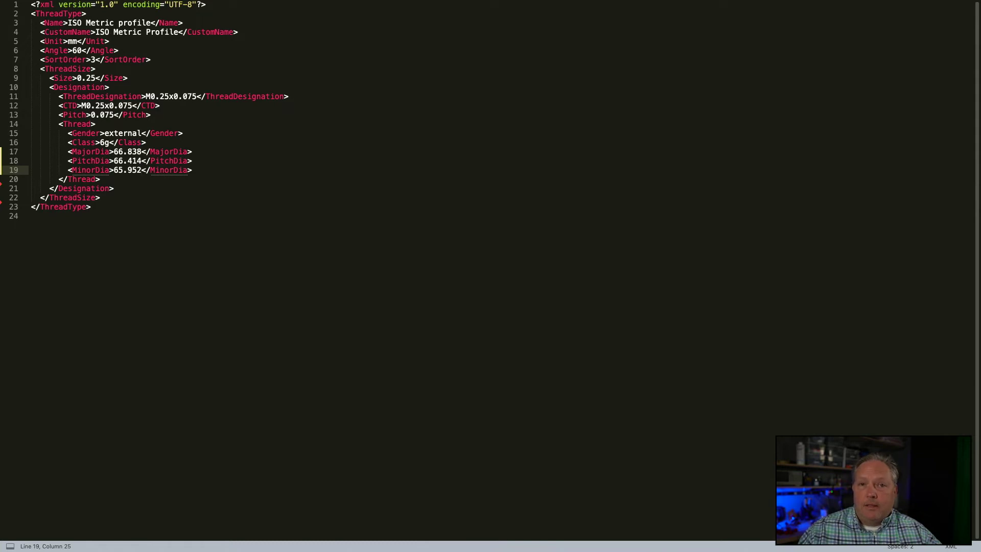
pyautogui.press('super+z')
pyautogui.press('super+z')
pyautogui.press('super+z')
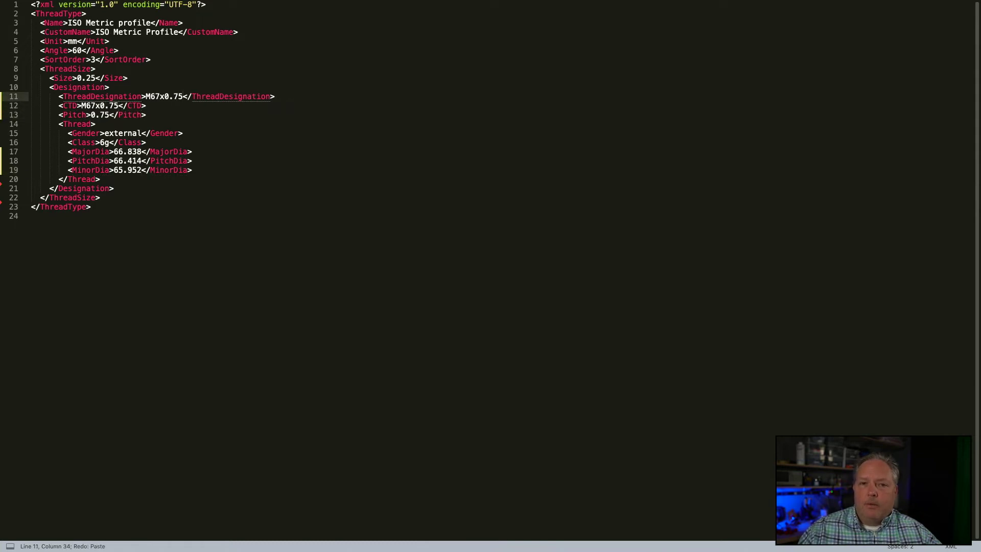
pyautogui.press('super+z')
pyautogui.press('super+z')
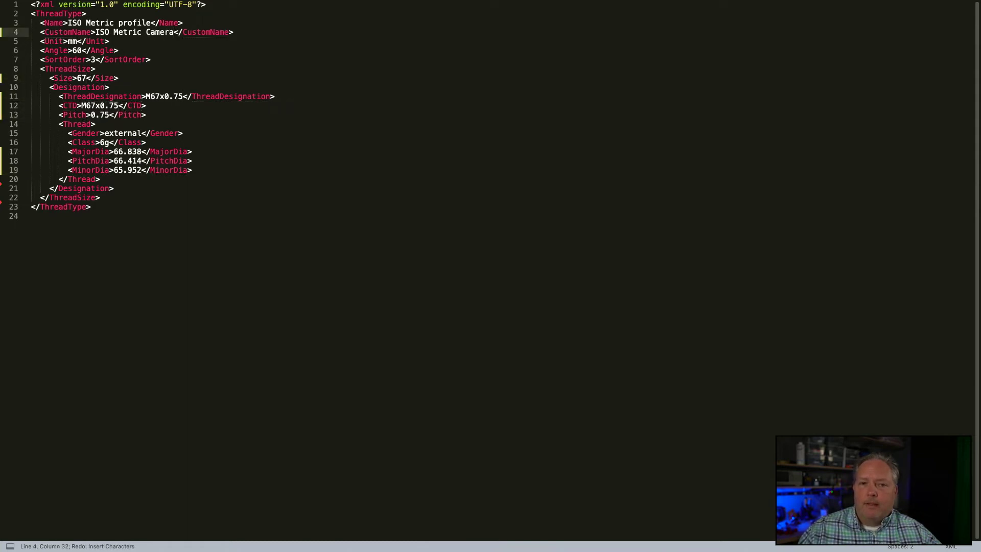
pyautogui.press('super+z')
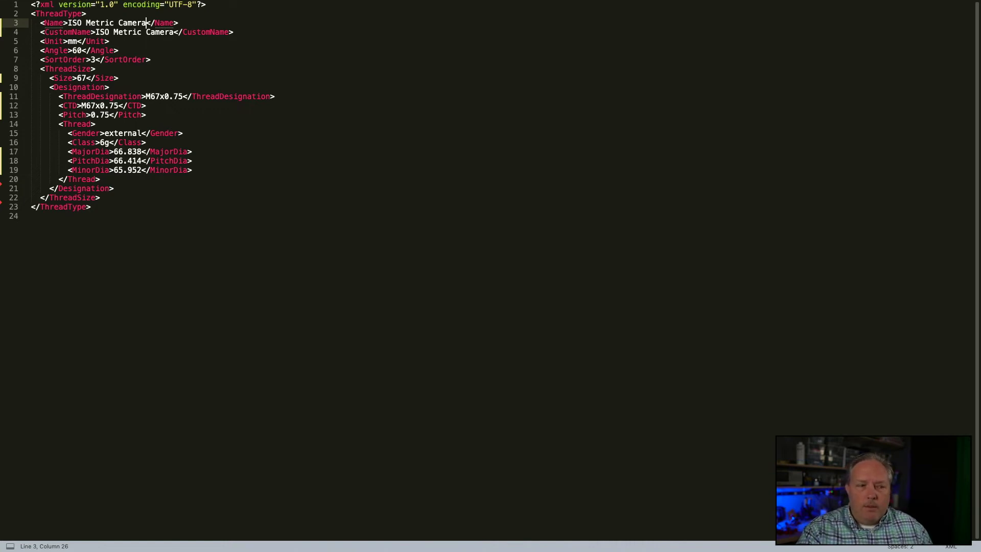
pyautogui.click(31, 216)
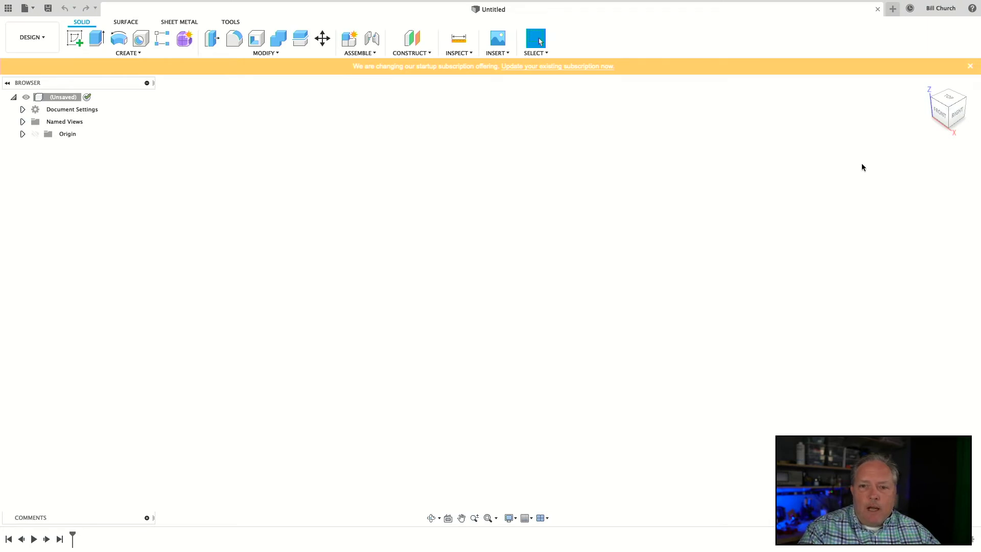
# - Switch to the top view and start a new sketch on the XY origin plane
pyautogui.click(948, 99)
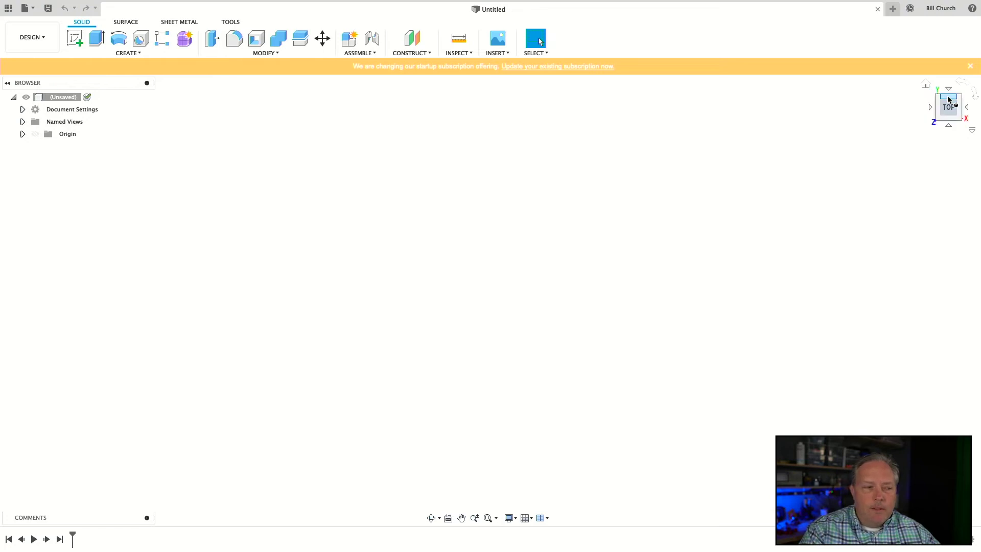
pyautogui.click(75, 41)
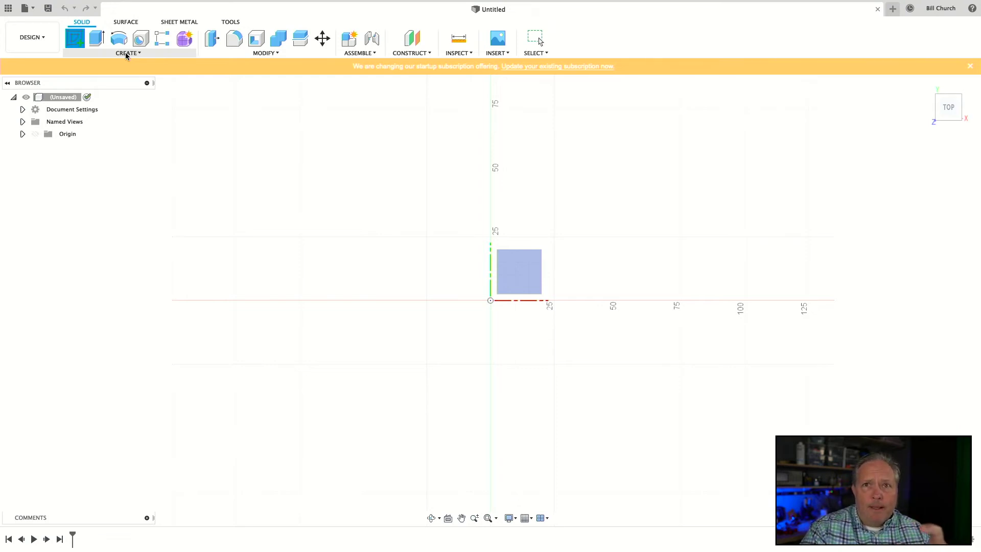
pyautogui.click(126, 53)
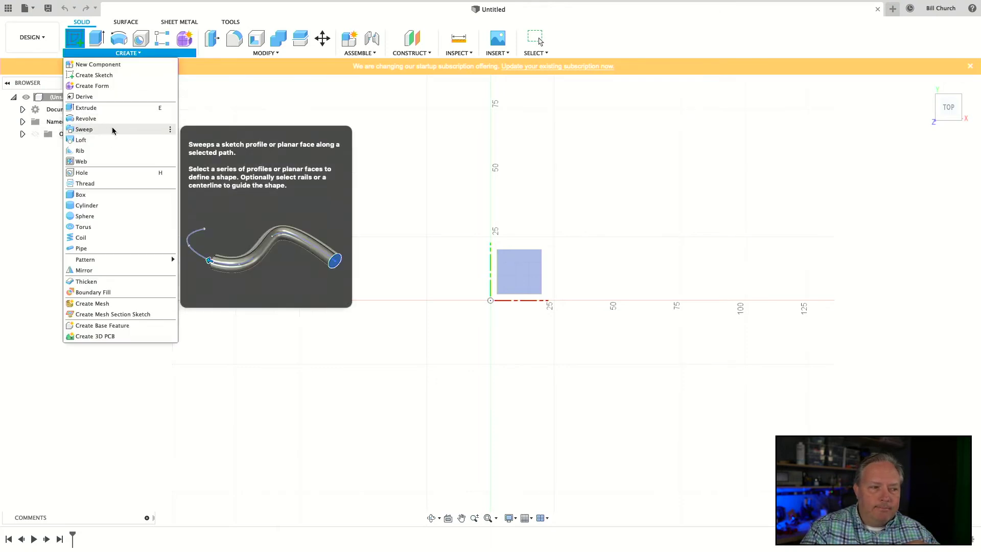
pyautogui.click(530, 259)
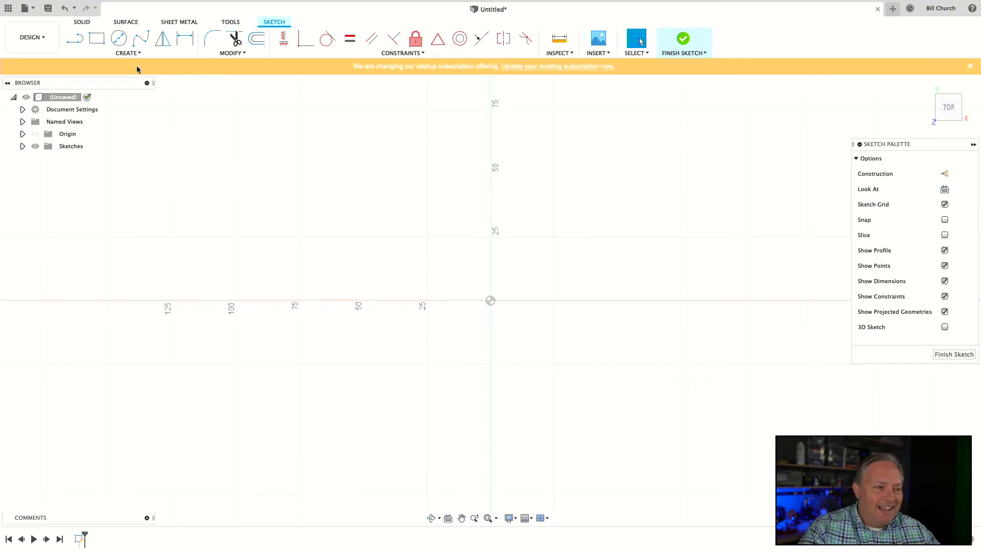
# - Draw a circumscribed hexagon centred on the origin with size 39
pyautogui.click(127, 52)
pyautogui.moveTo(161, 109)
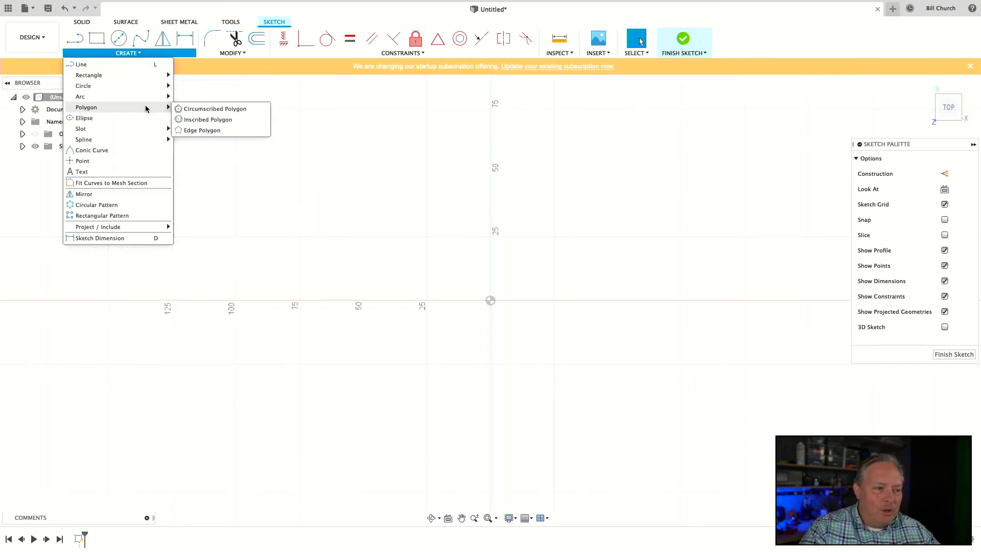
pyautogui.click(219, 108)
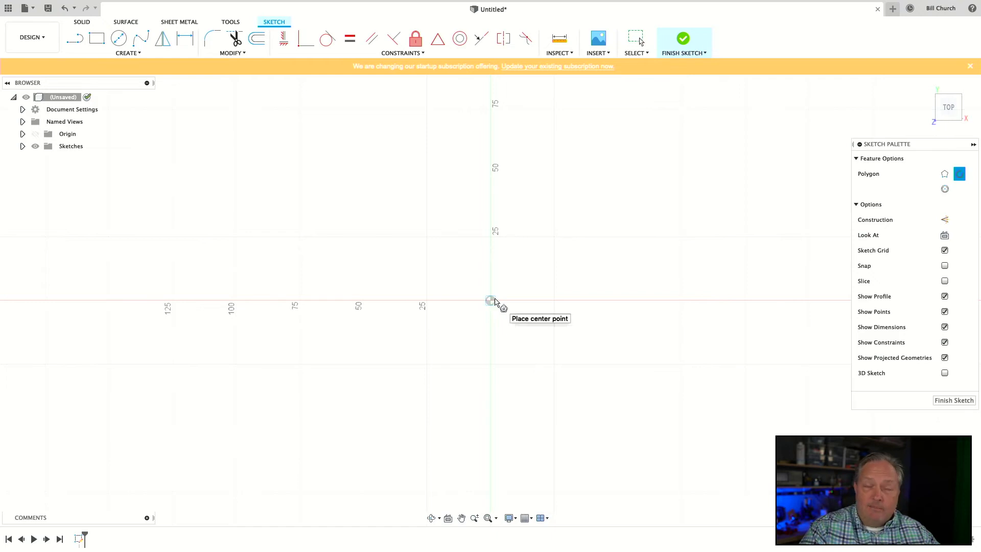
pyautogui.click(494, 301)
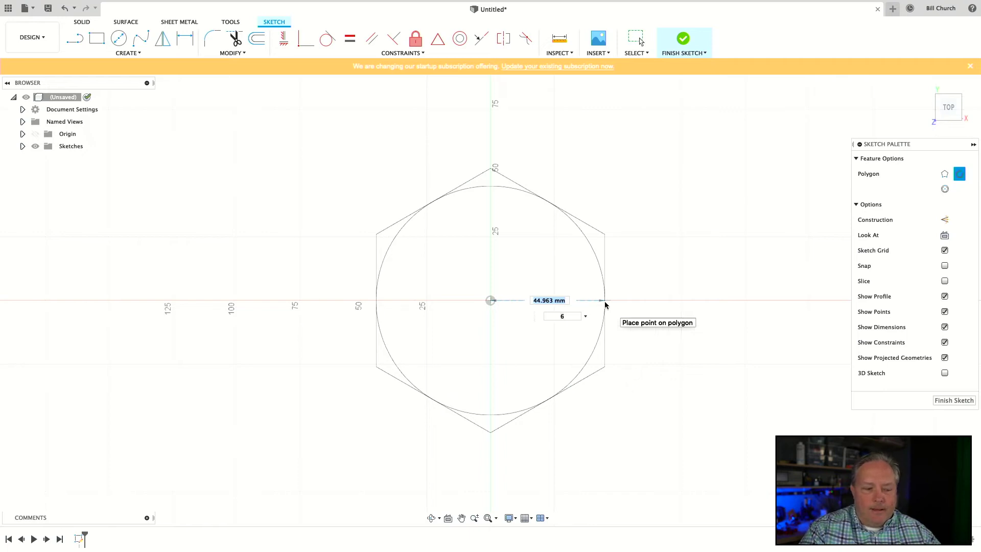
pyautogui.write('39')
pyautogui.press('Tab')
pyautogui.press('Return')
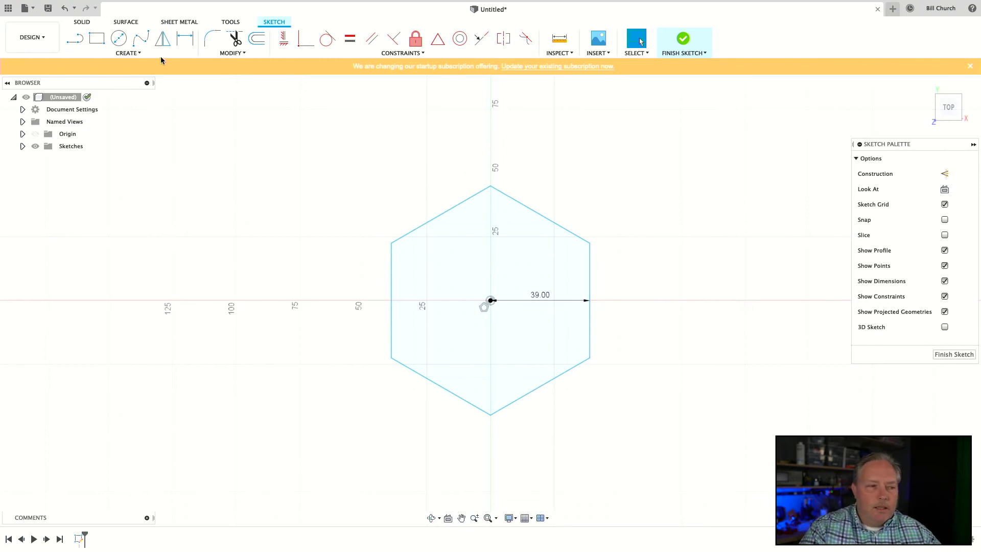
# - Add a concentric 67 mm diameter circle centred on the origin
pyautogui.click(124, 44)
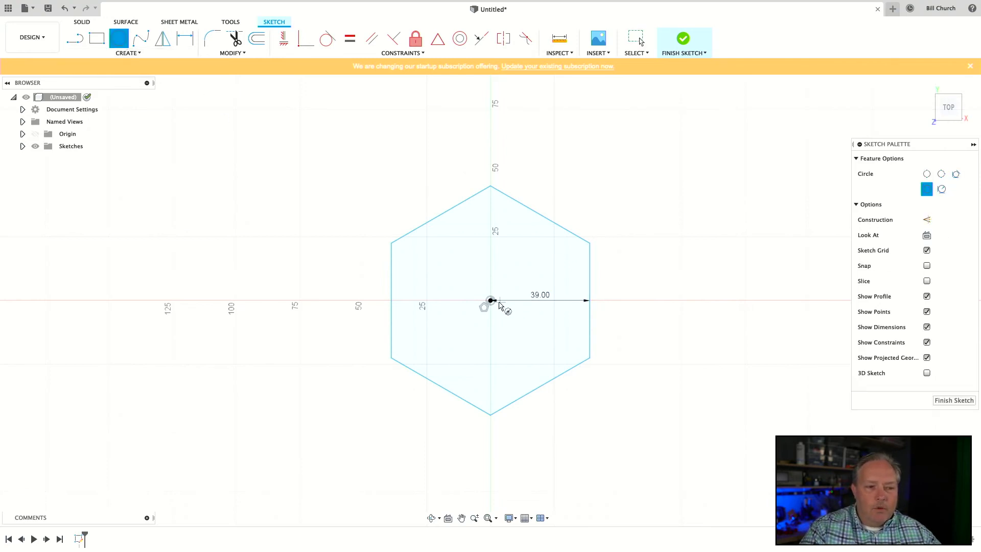
pyautogui.click(491, 300)
pyautogui.write('67')
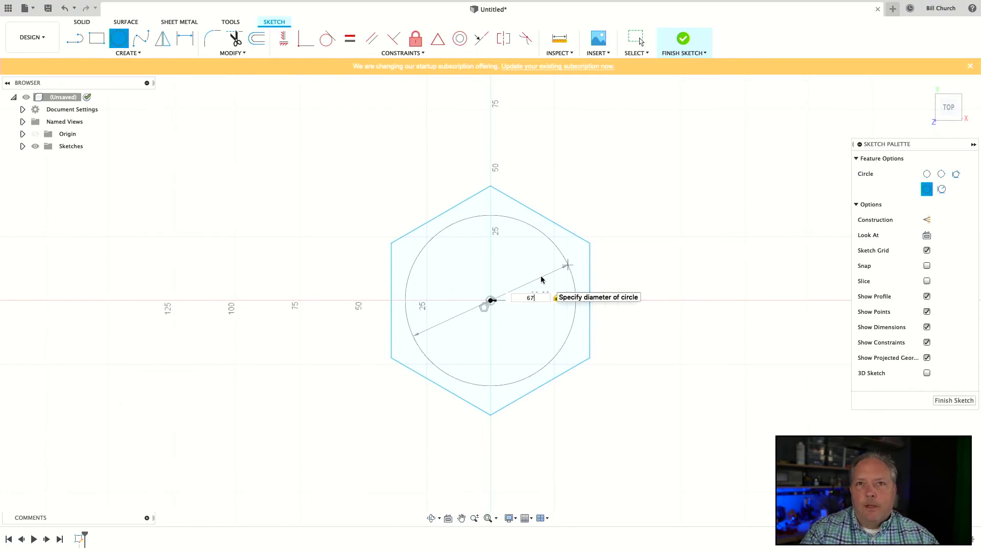
pyautogui.press('Return')
pyautogui.press('Escape')
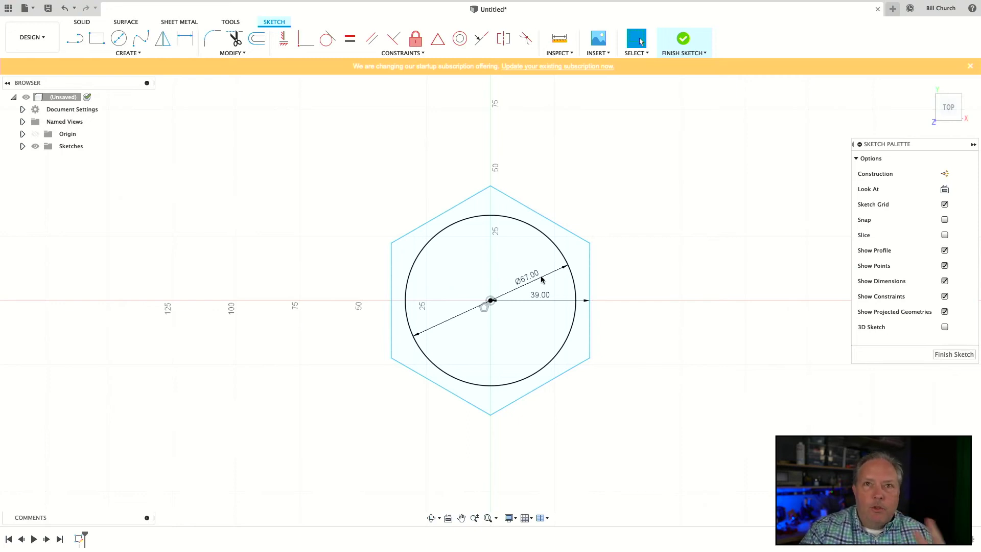
# - Extrude both the circle and hexagon ring profiles -2 mm as a new body
pyautogui.click(526, 313)
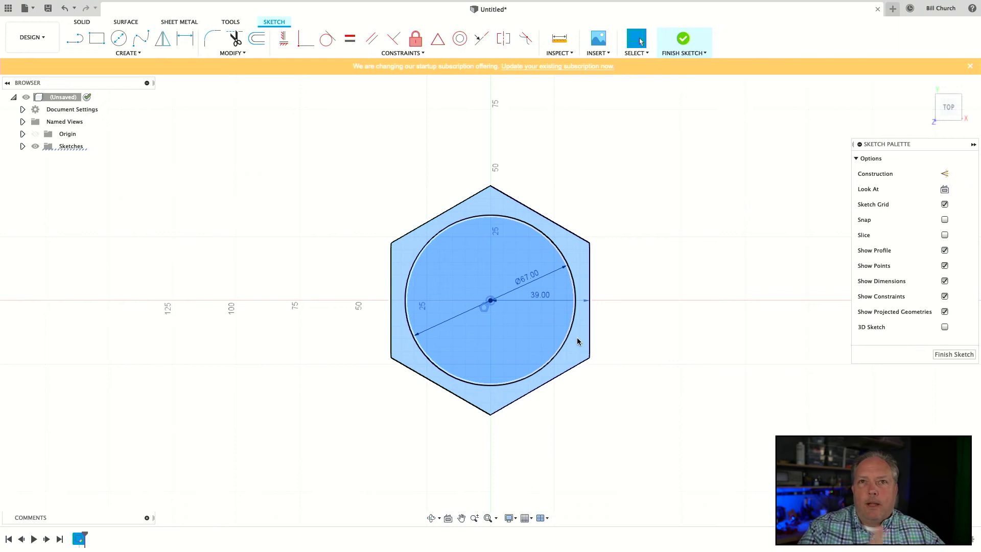
pyautogui.keyDown('shift'); pyautogui.click(580, 339); pyautogui.keyUp('shift')
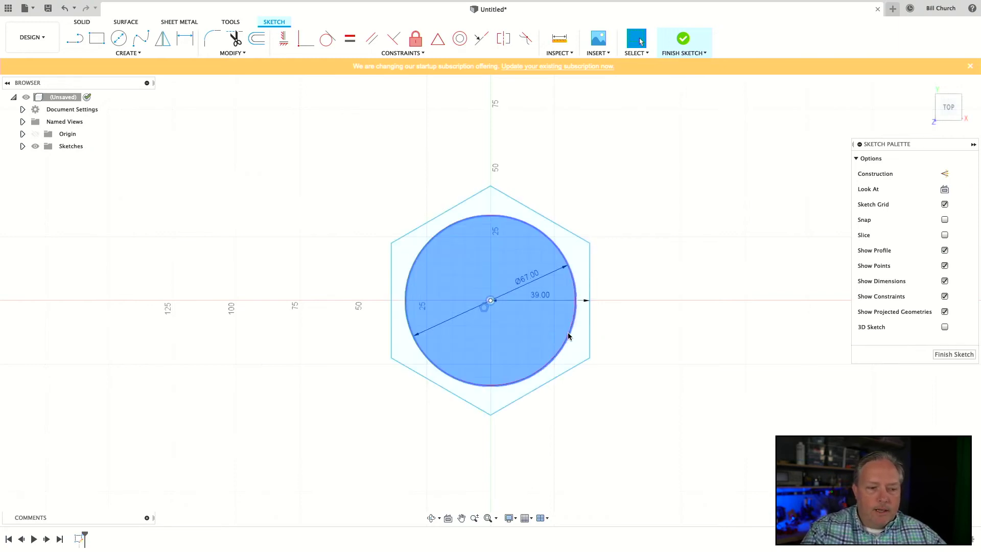
pyautogui.press('e')
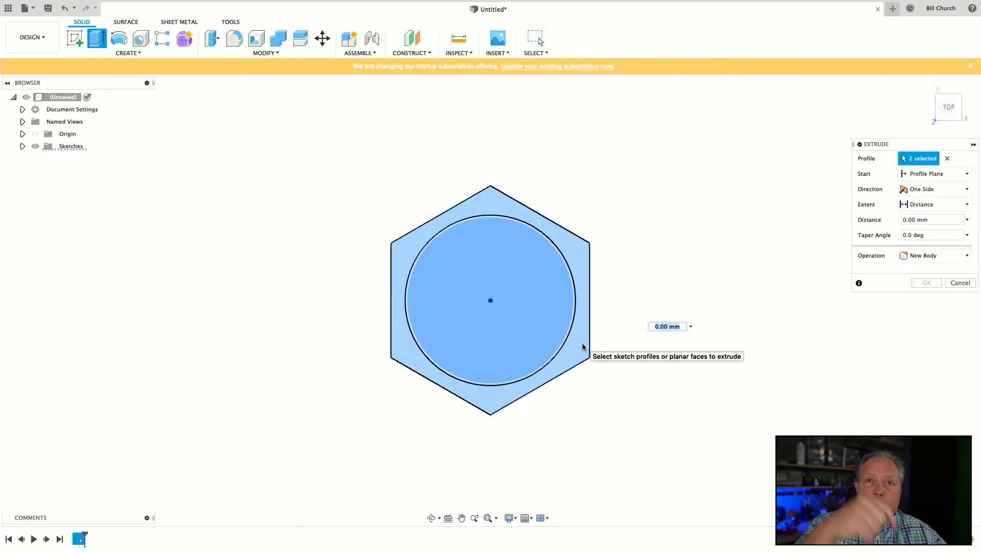
pyautogui.write('-2')
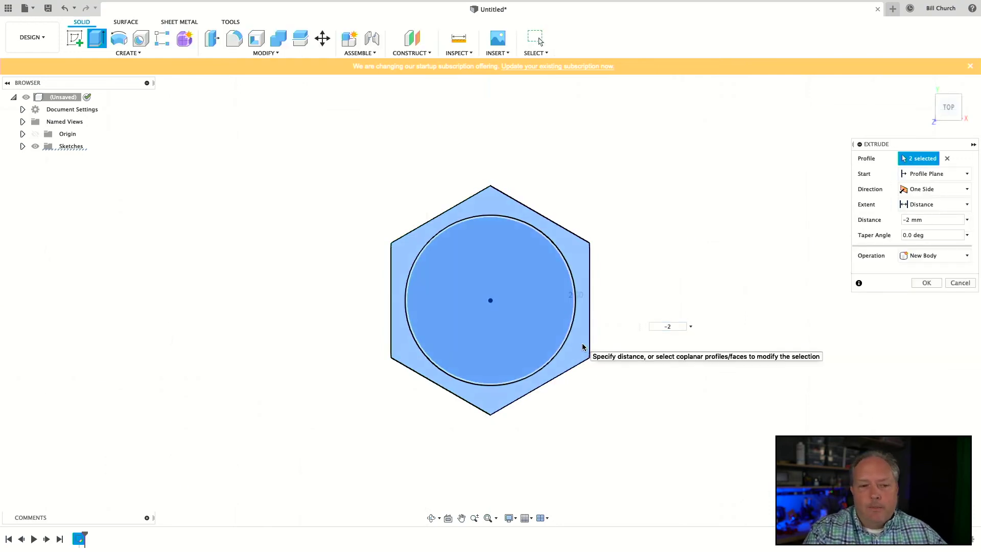
pyautogui.press('Return')
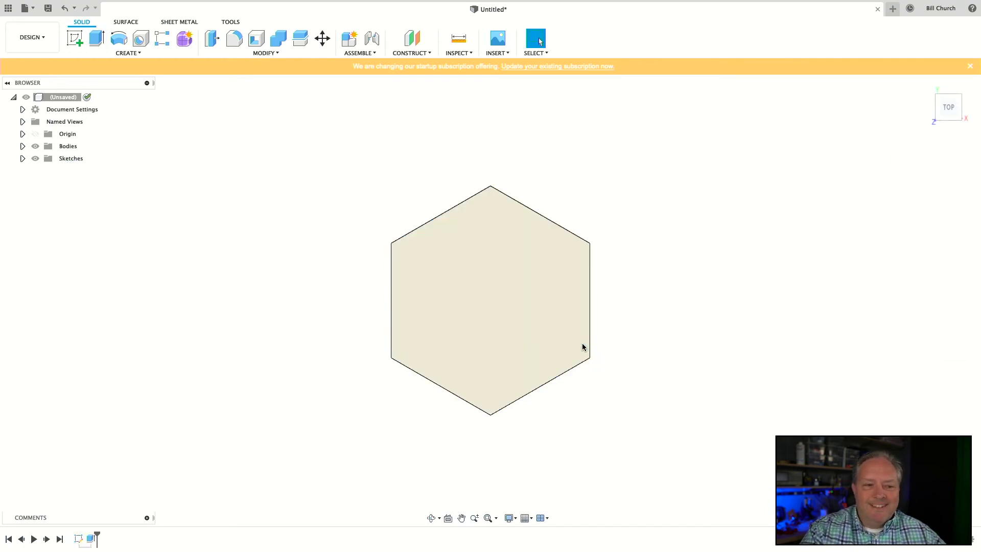
# - Show Sketch1 again and extrude the circle profile 3 mm, joined onto the plate
pyautogui.click(23, 158)
pyautogui.click(44, 172)
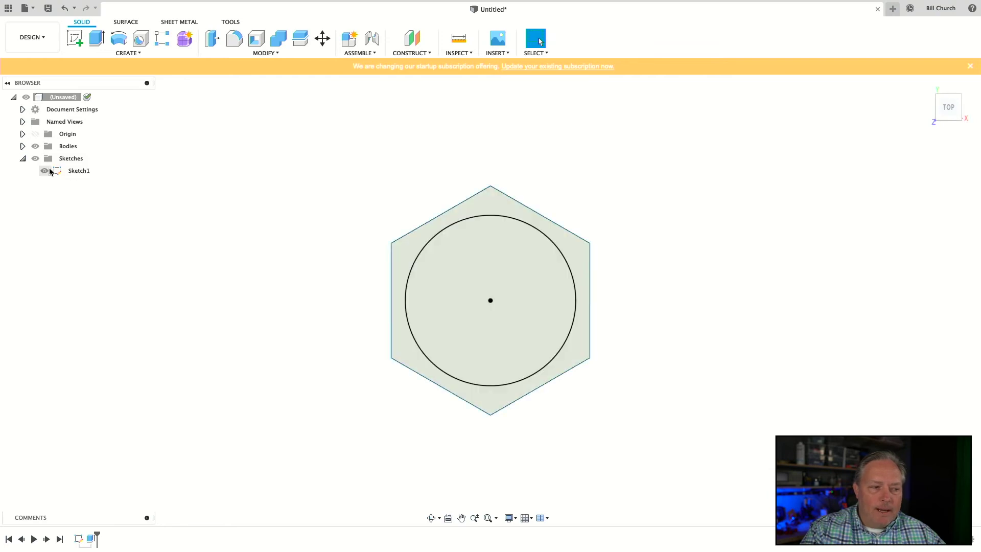
pyautogui.click(456, 300)
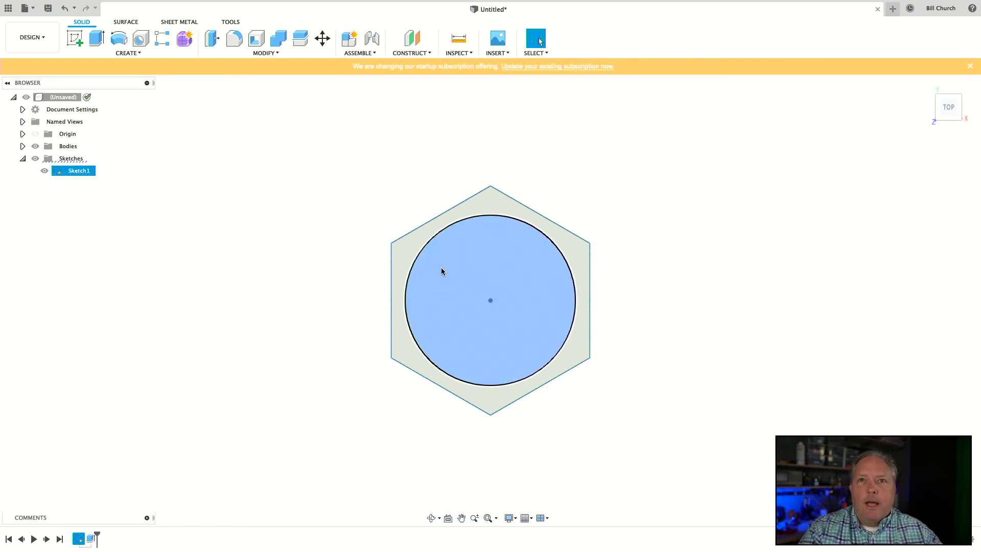
pyautogui.press('e')
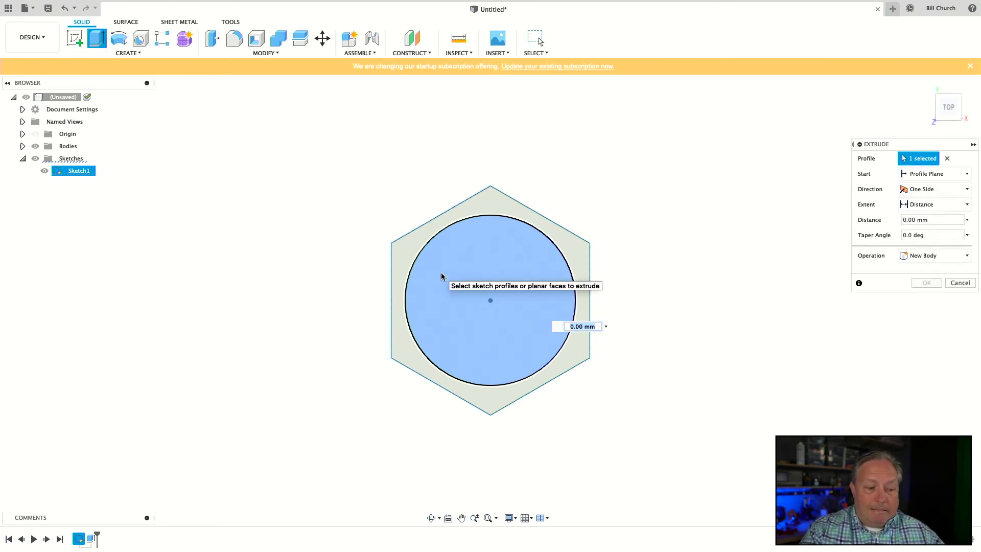
pyautogui.write('3')
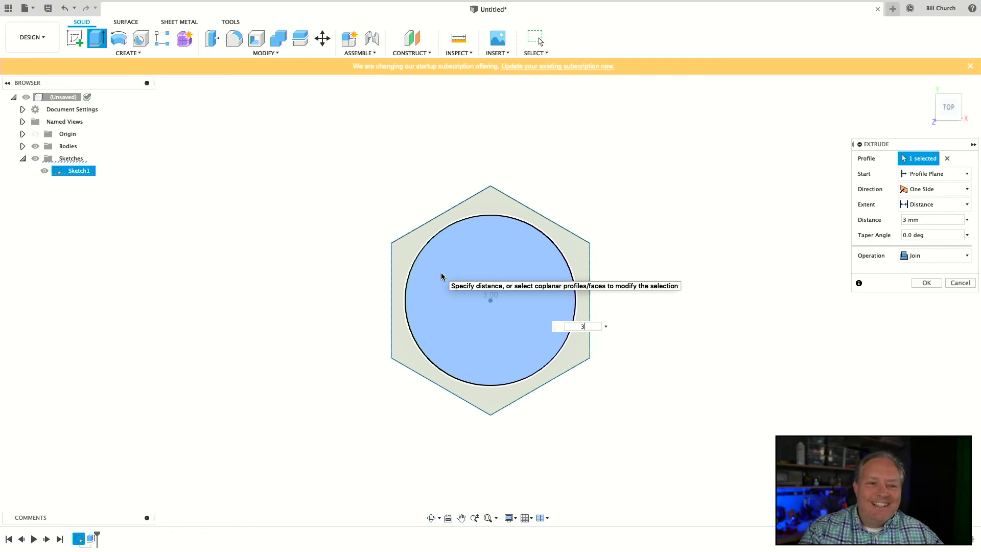
pyautogui.press('Return')
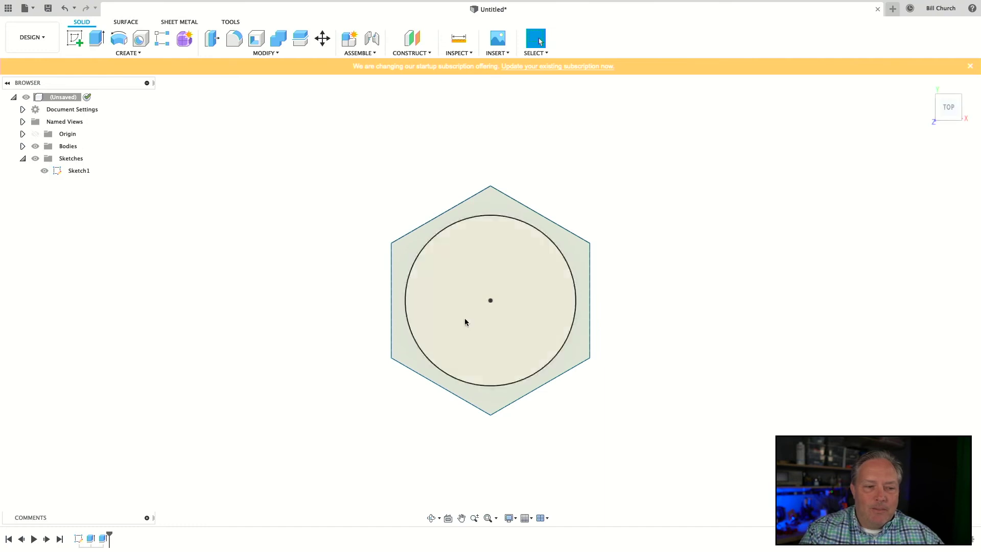
pyautogui.moveTo(720, 420); pyautogui.dragTo(719, 353)
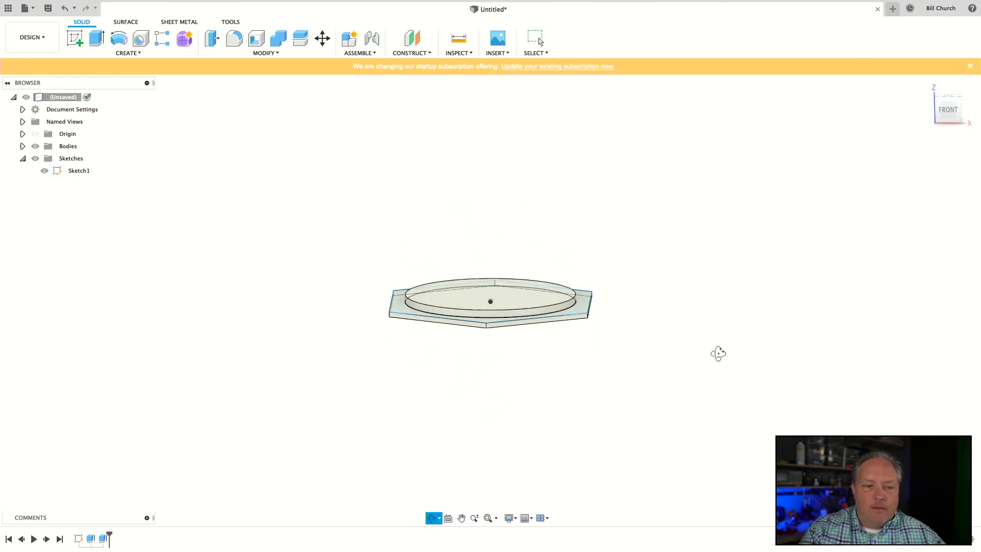
pyautogui.moveTo(718, 354); pyautogui.dragTo(723, 358)
pyautogui.press('Escape')
pyautogui.scroll(5, 518, 361)
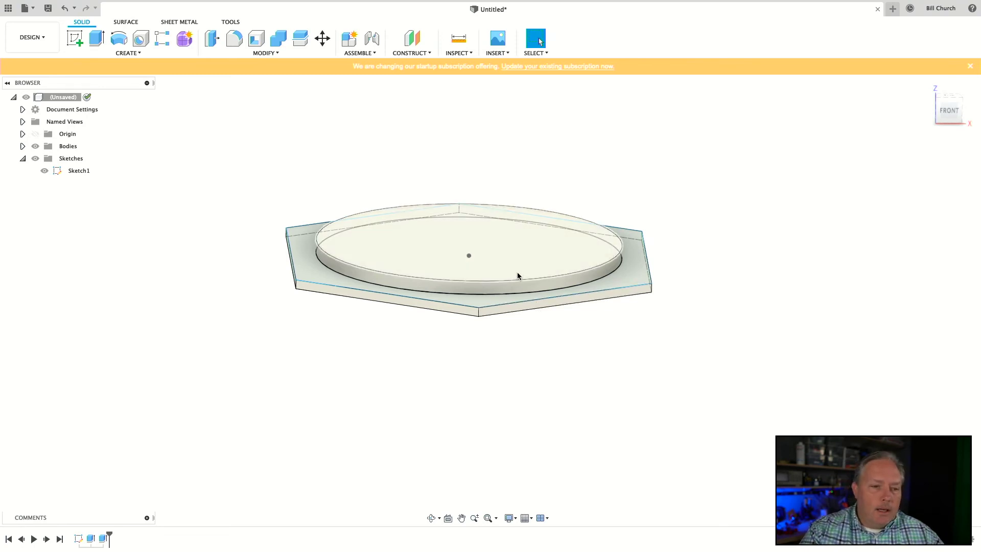
# - Add a modeled ISO Metric Camera 67 mm thread to the disc's side face
pyautogui.click(137, 54)
pyautogui.click(110, 183)
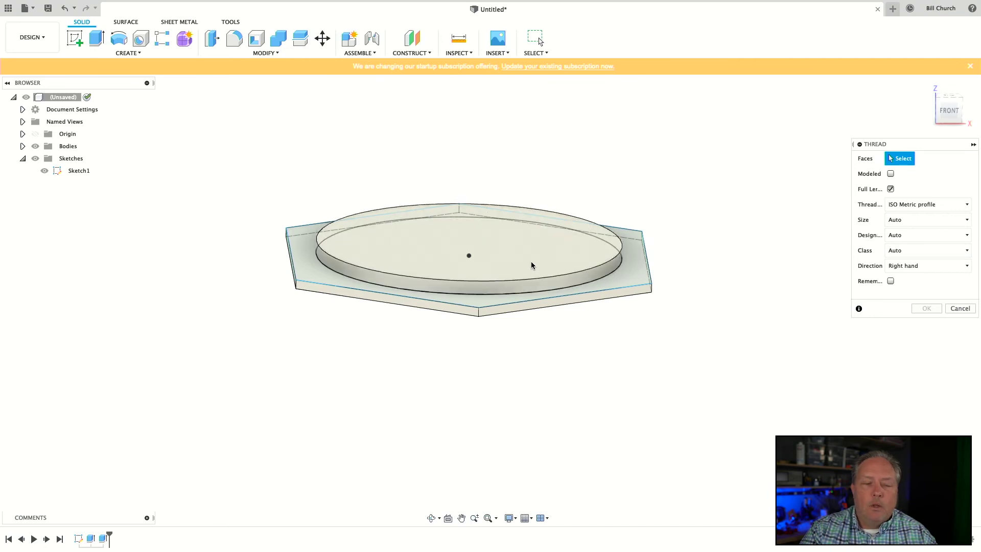
pyautogui.click(575, 281)
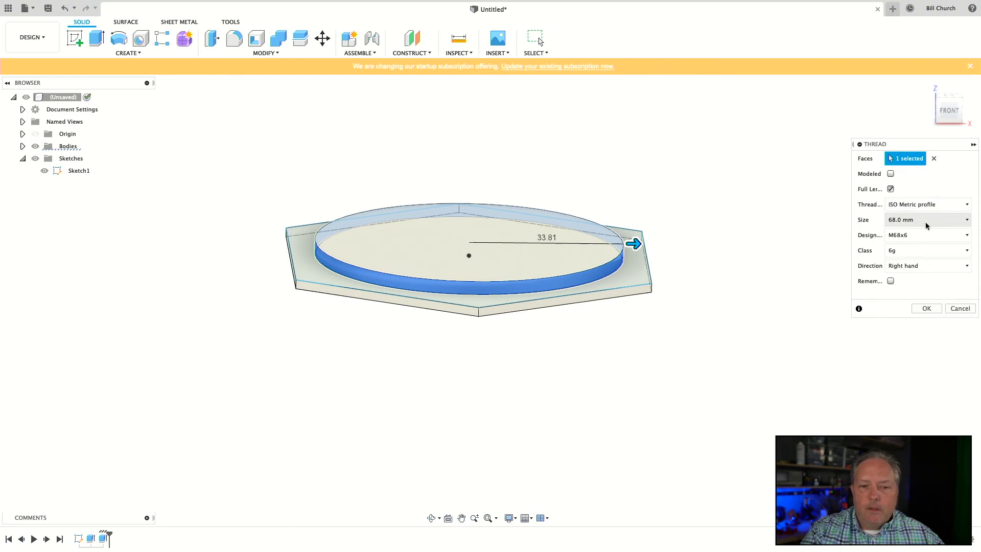
pyautogui.click(931, 207)
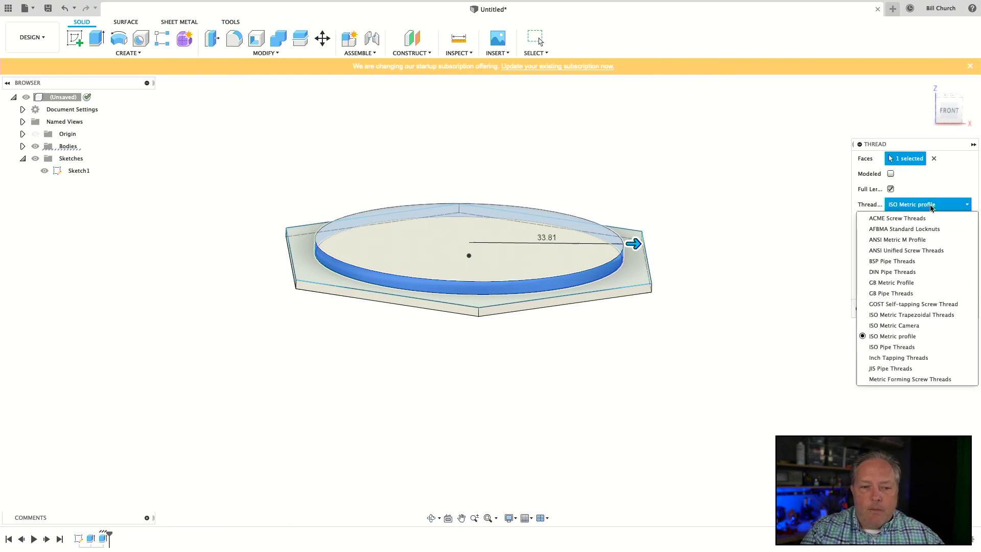
pyautogui.click(921, 328)
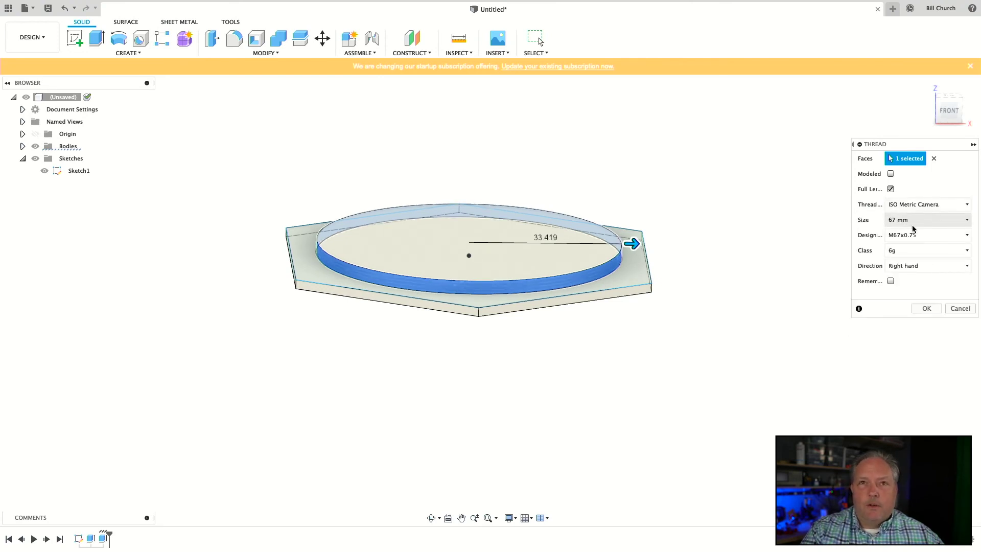
pyautogui.click(951, 221)
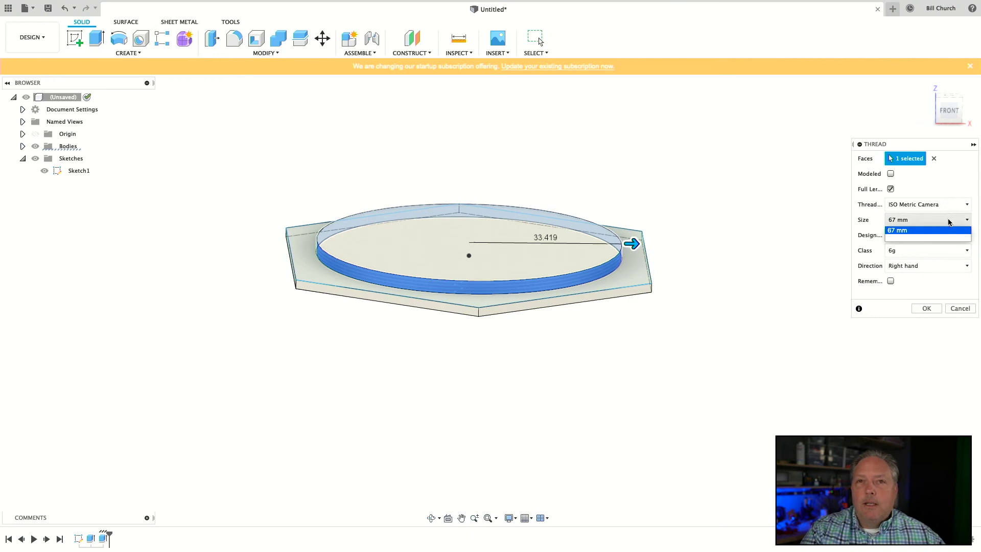
pyautogui.click(959, 166)
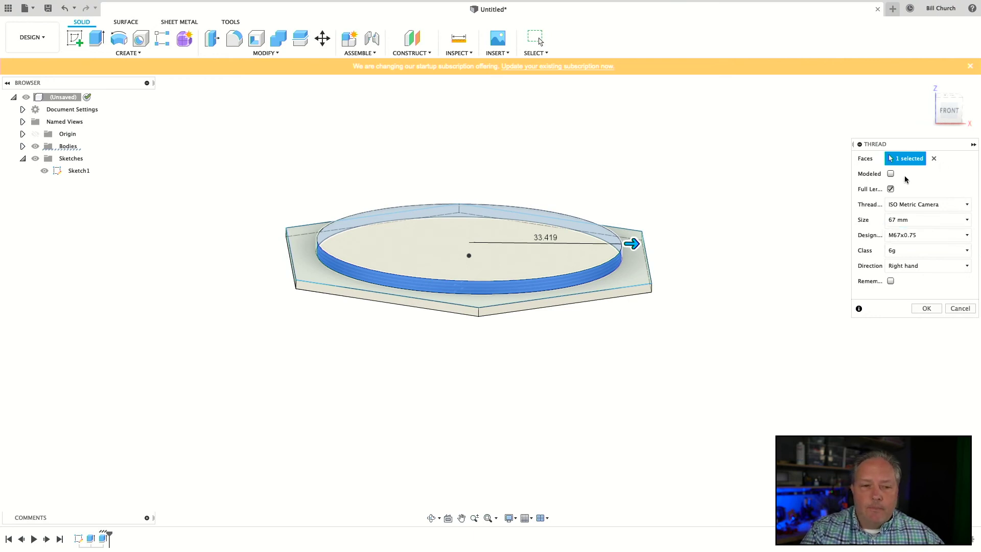
pyautogui.click(891, 174)
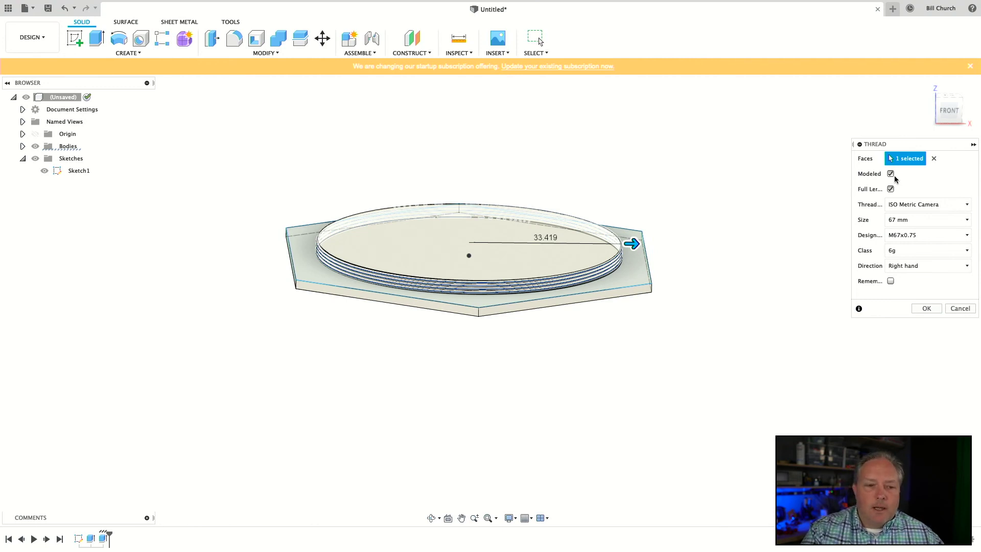
pyautogui.click(927, 308)
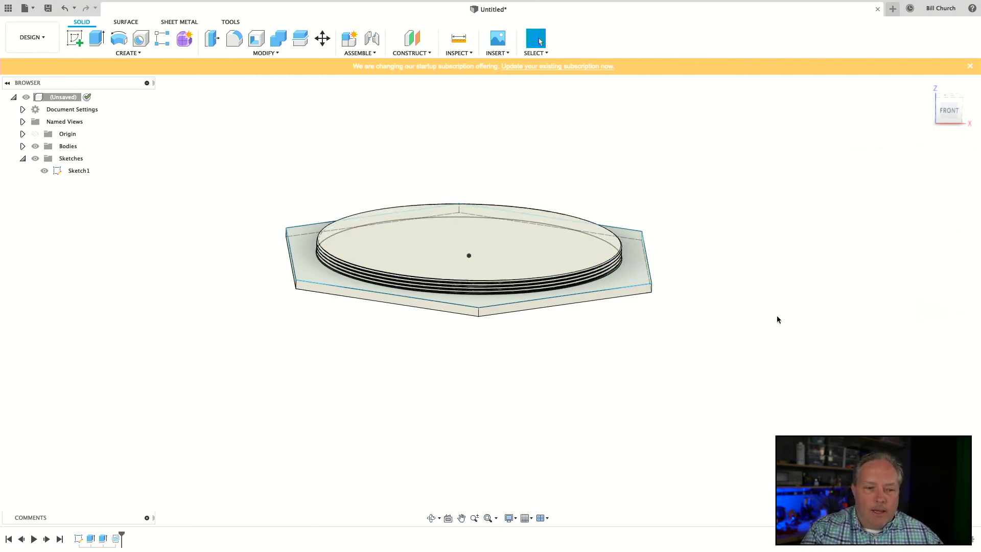
pyautogui.scroll(8, 585, 287)
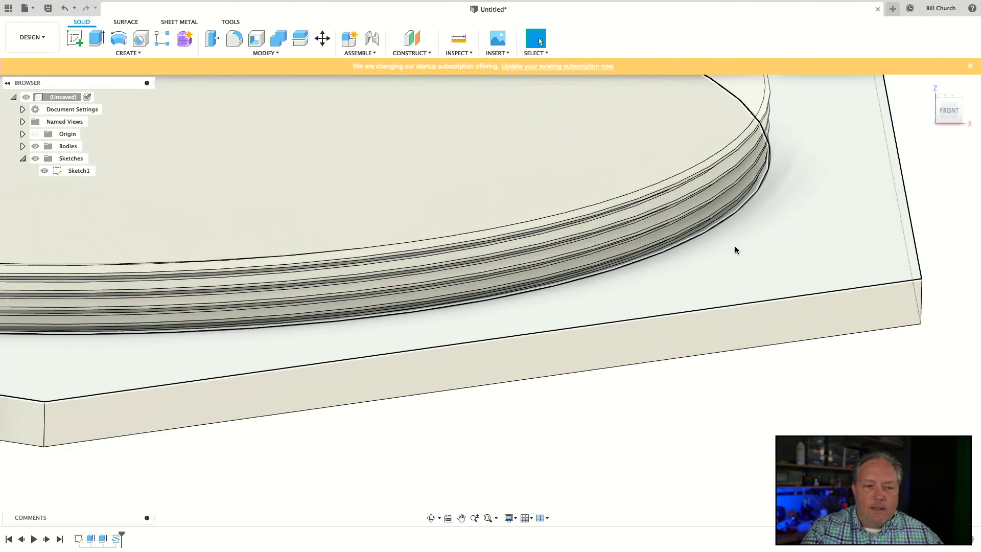
pyautogui.keyDown('shift'); pyautogui.moveTo(737, 252); pyautogui.dragTo(737, 275, button='middle'); pyautogui.keyUp('shift')
pyautogui.scroll(-10, 735, 257)
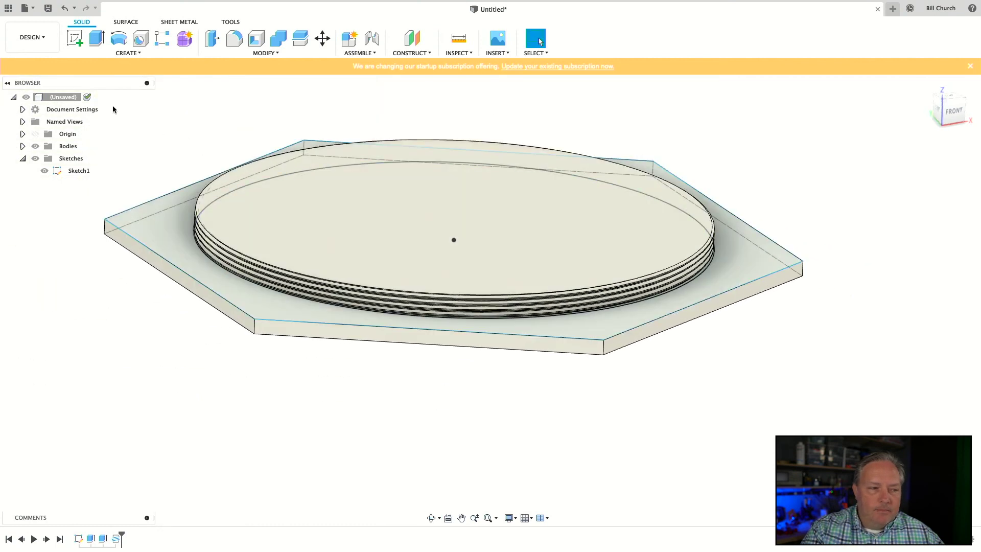
# - Sketch a roughly 63.7 mm circle centred on the origin on the disc's top face
pyautogui.click(75, 39)
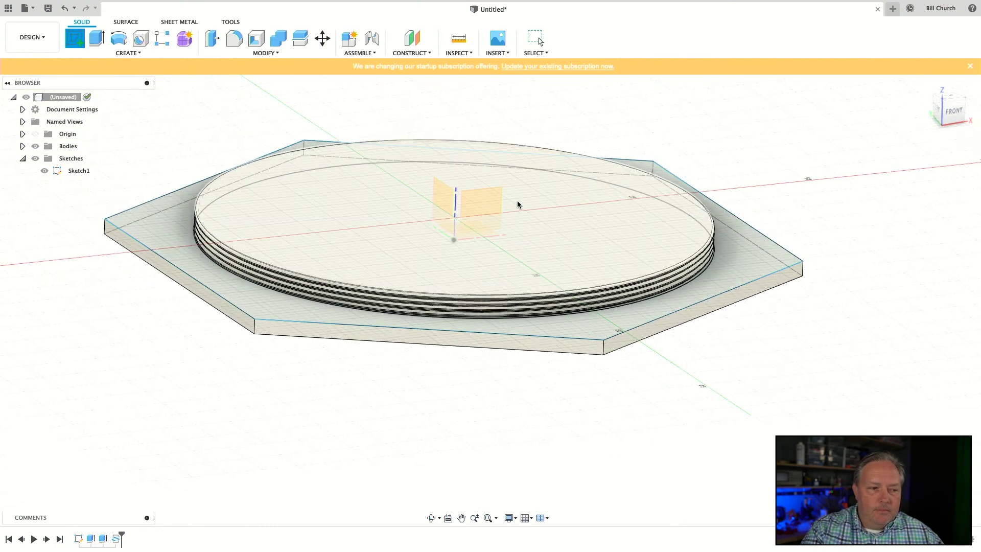
pyautogui.click(555, 238)
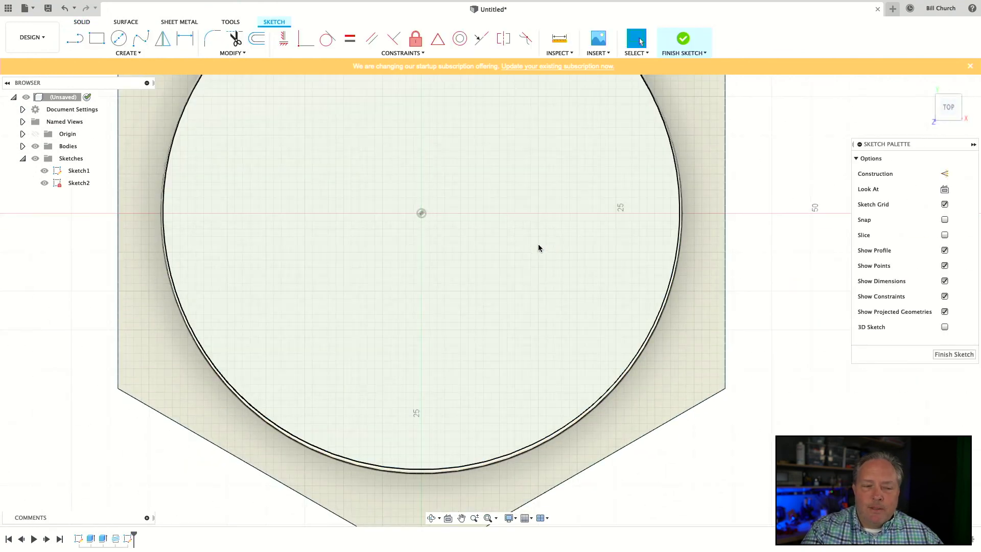
pyautogui.moveTo(538, 243)
pyautogui.keyDown('shift'); pyautogui.mouseDown(button='middle')
pyautogui.moveTo(617, 283)
pyautogui.moveTo(536, 260)
pyautogui.moveTo(580, 284)
pyautogui.mouseUp(button='middle'); pyautogui.keyUp('shift')
pyautogui.press('c')
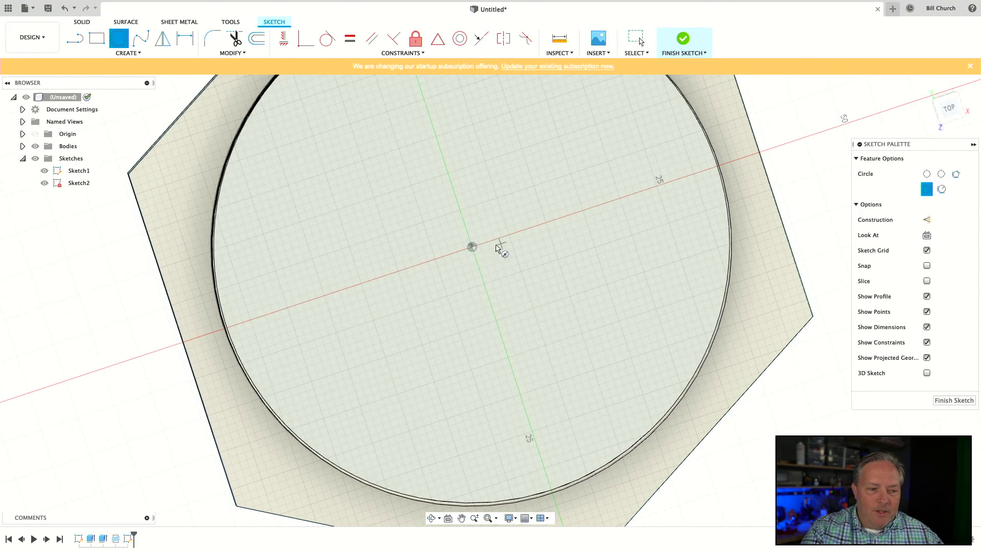
pyautogui.click(471, 247)
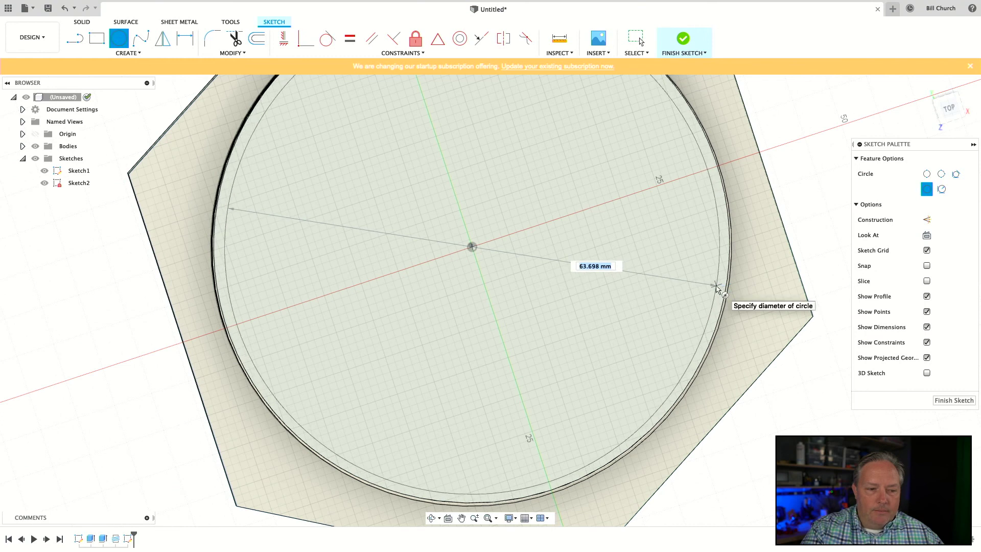
pyautogui.click(717, 286)
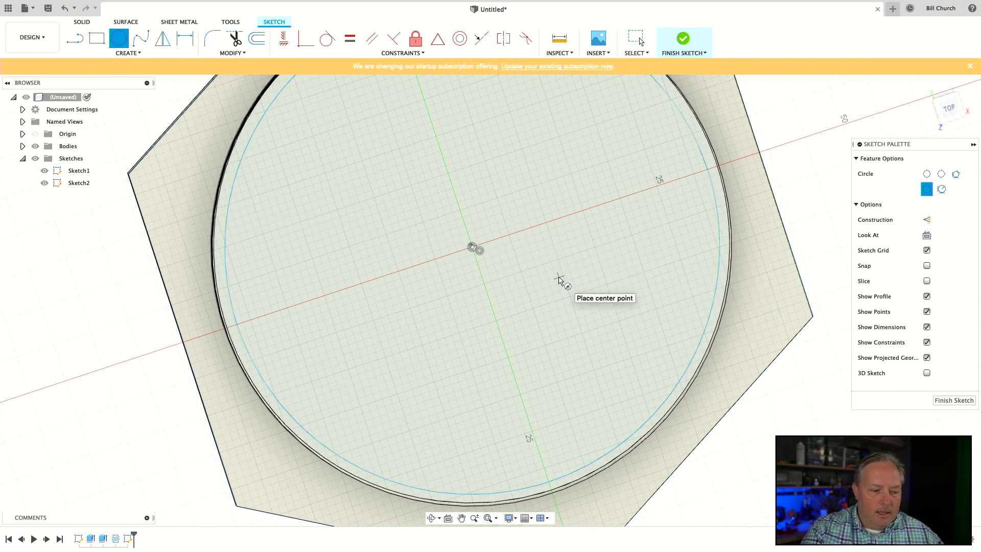
pyautogui.press('e')
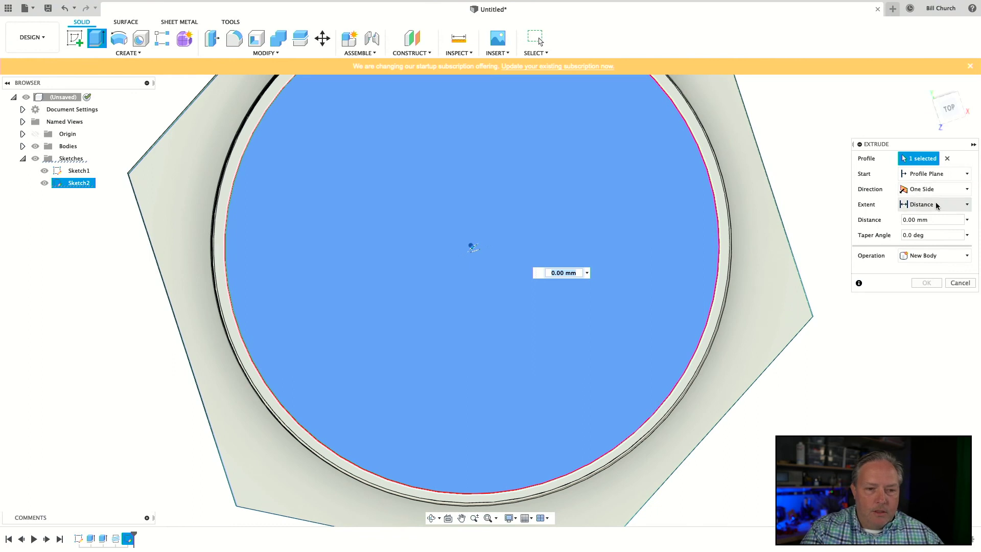
# - Extrude the circle as a To Object cut to the picked face, hollowing the threaded disc
pyautogui.click(937, 206)
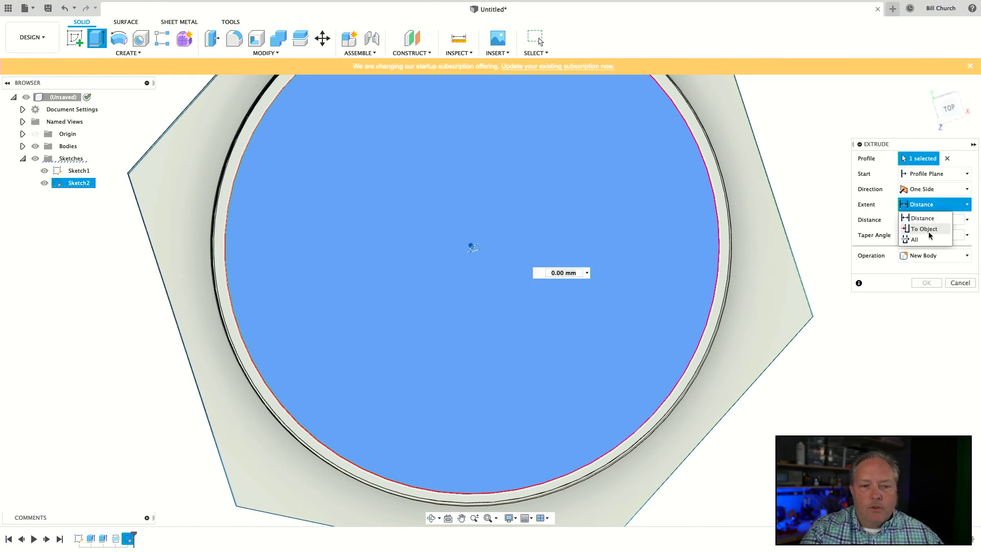
pyautogui.click(923, 218)
pyautogui.keyDown('shift'); pyautogui.moveTo(869, 322); pyautogui.dragTo(800, 403, button='middle'); pyautogui.keyUp('shift')
pyautogui.click(800, 403)
pyautogui.click(926, 344)
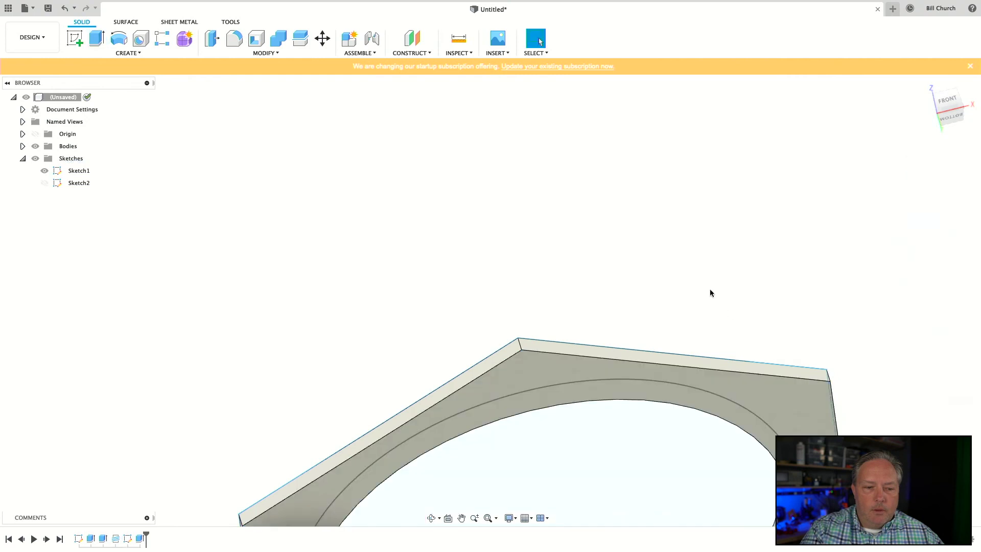
pyautogui.press('F6')
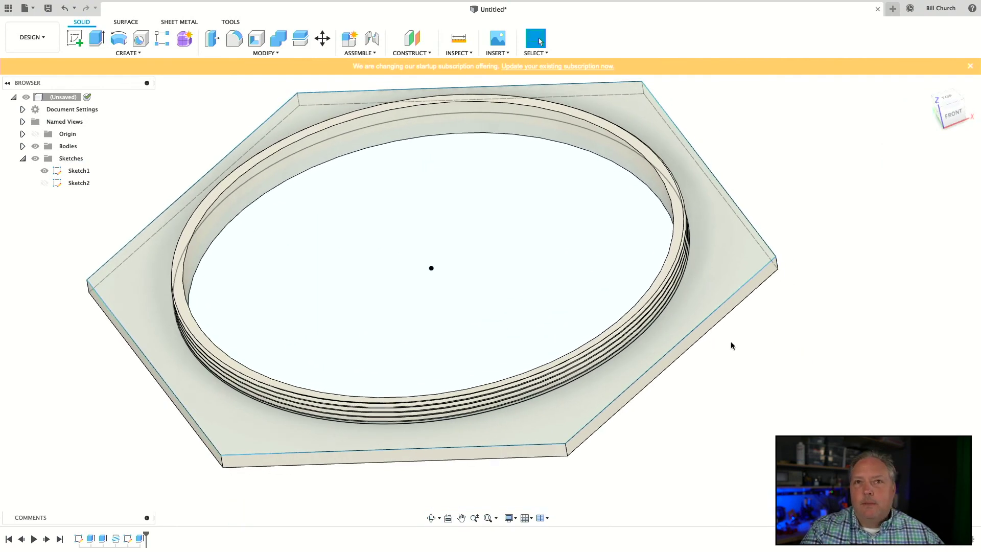